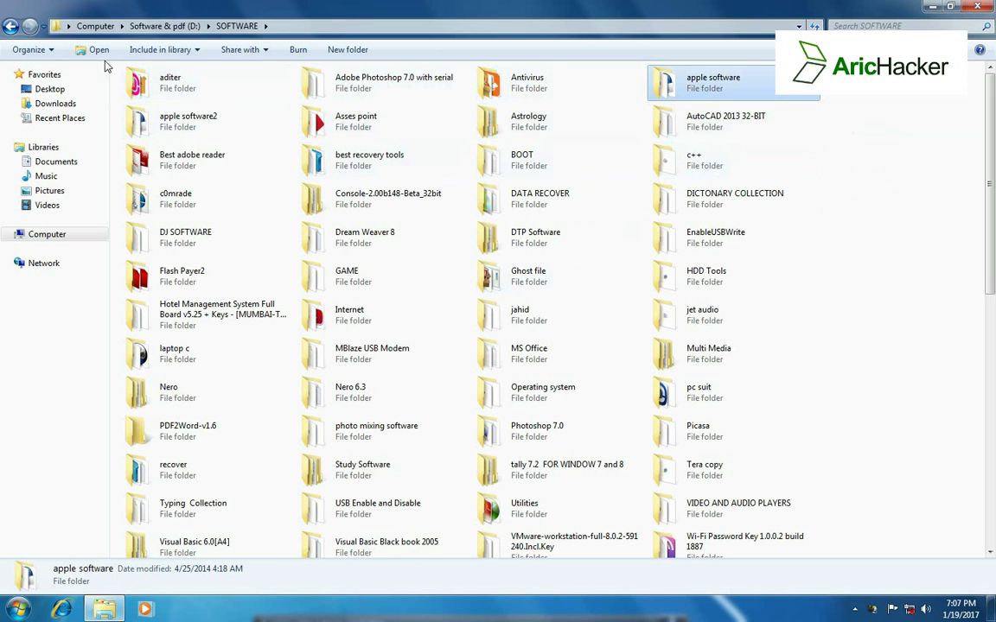
Step: Run DriverPackSolution from the New folder inside Driver on the D: drive and decline downloading updated driverpacks
click(11, 26)
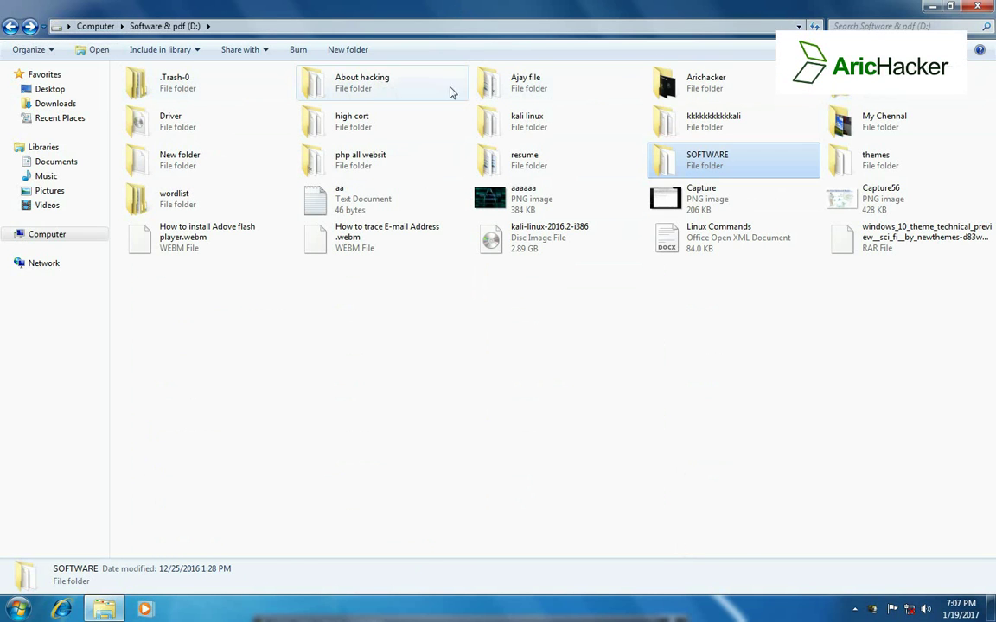
double_click(194, 130)
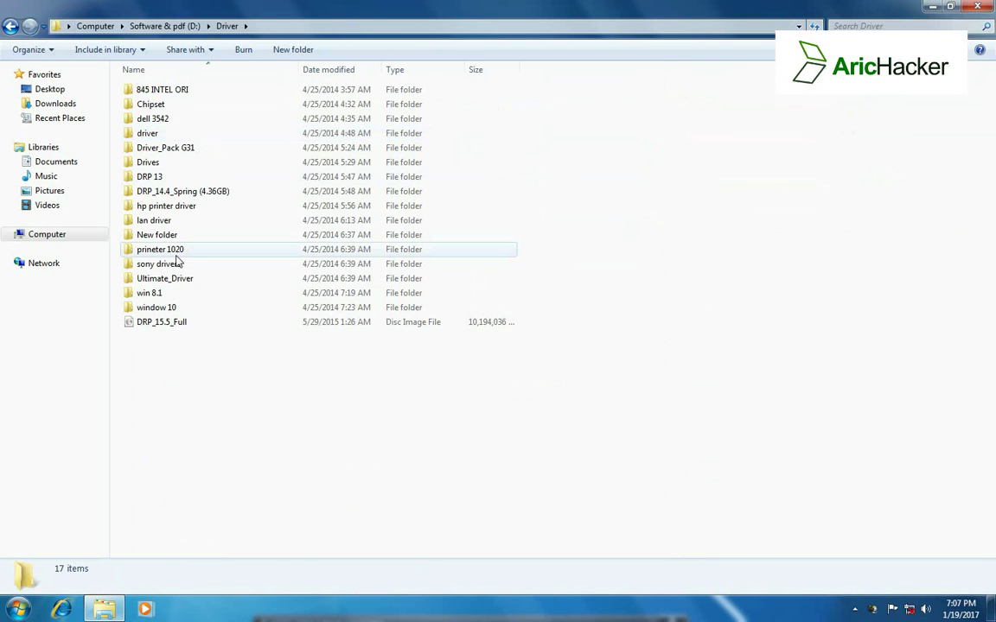
double_click(168, 236)
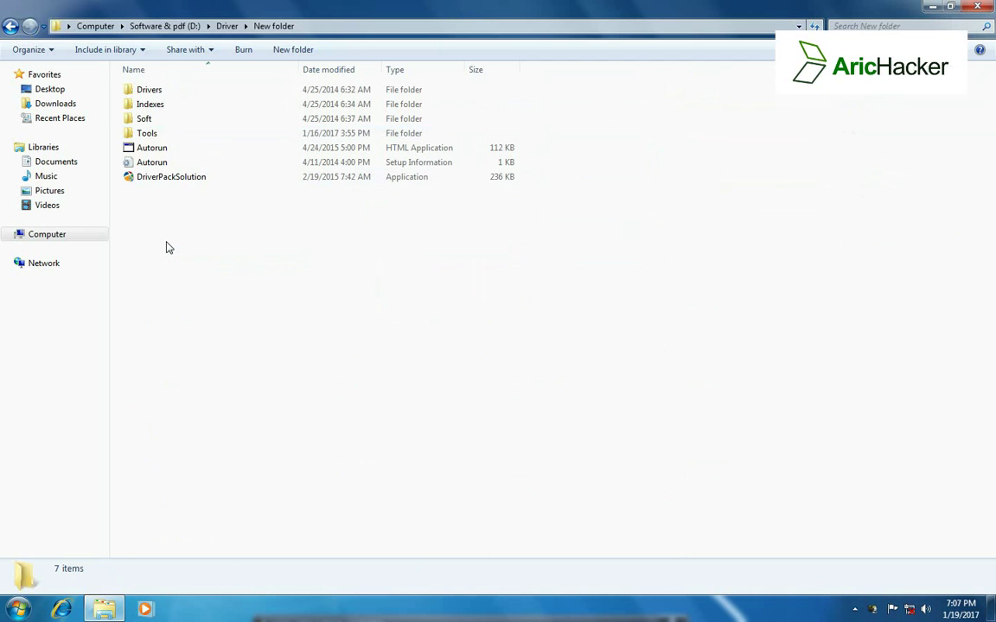
click(167, 181)
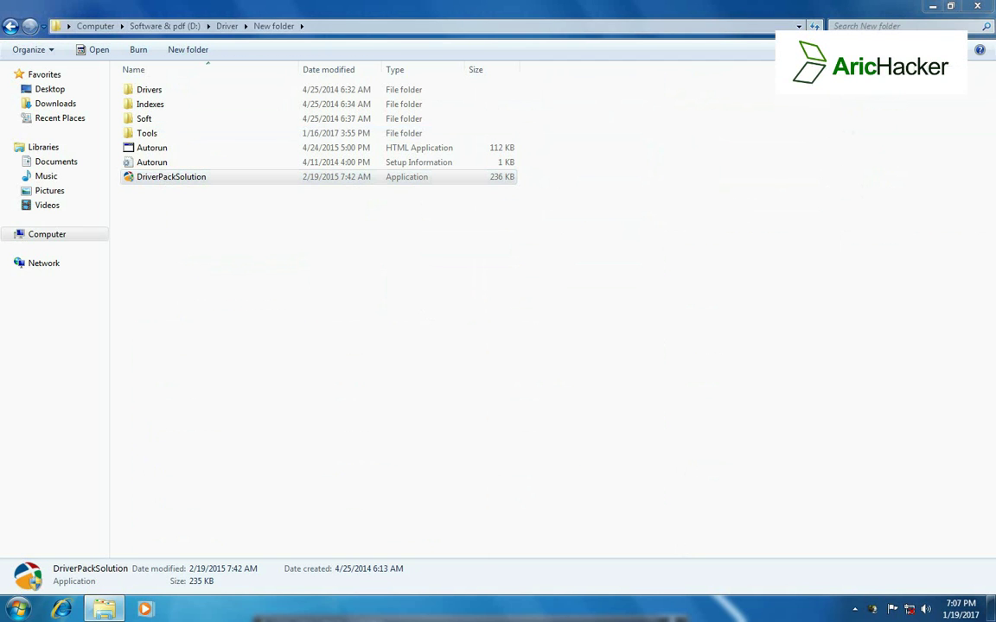
key(Return)
click(543, 314)
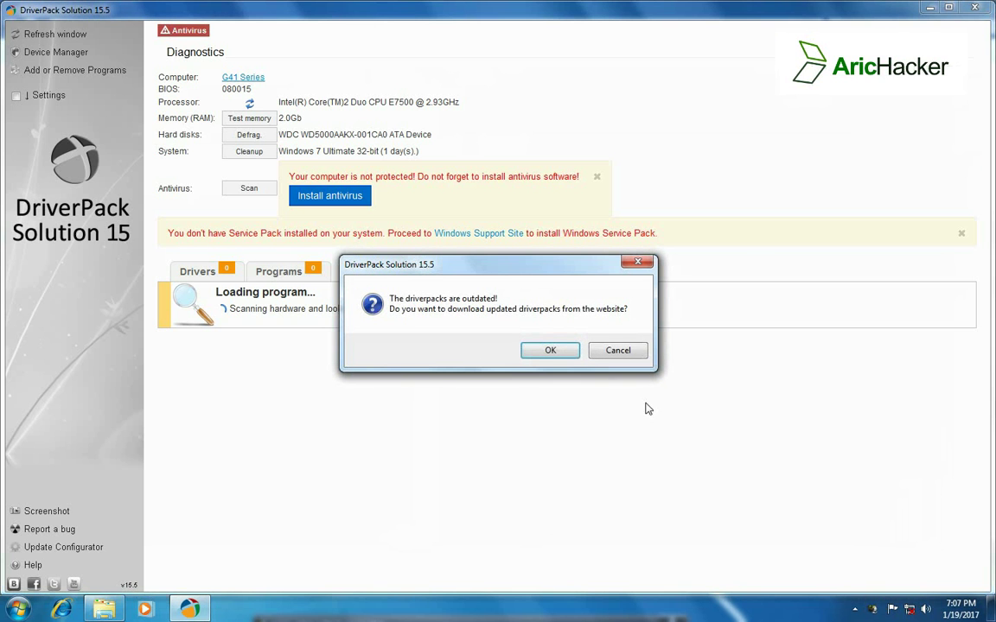
click(618, 352)
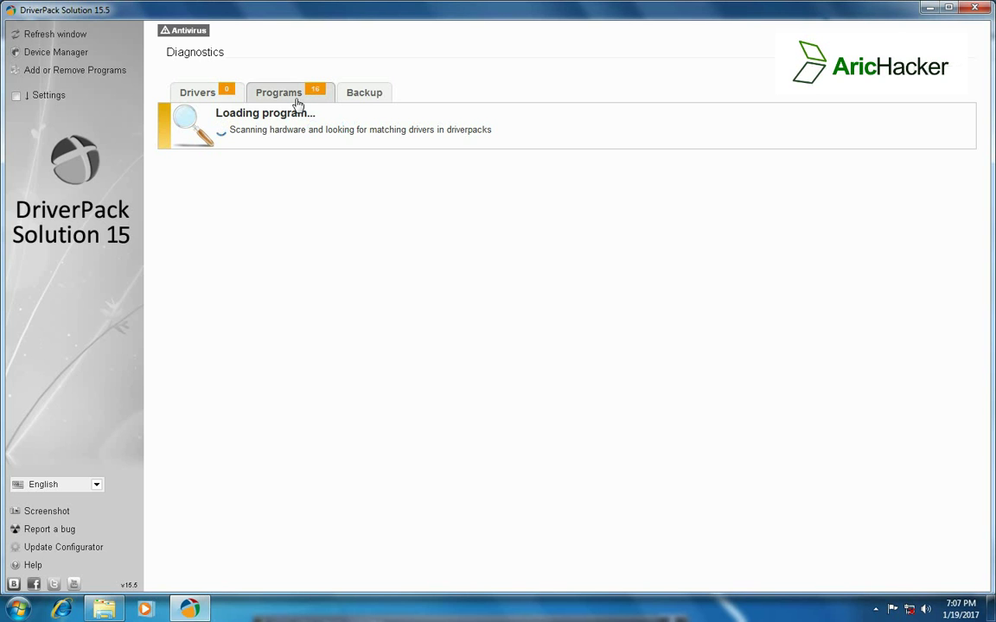
Step: Review the programs DriverPack Solution offers to install and cancel the installation confirmation
click(222, 101)
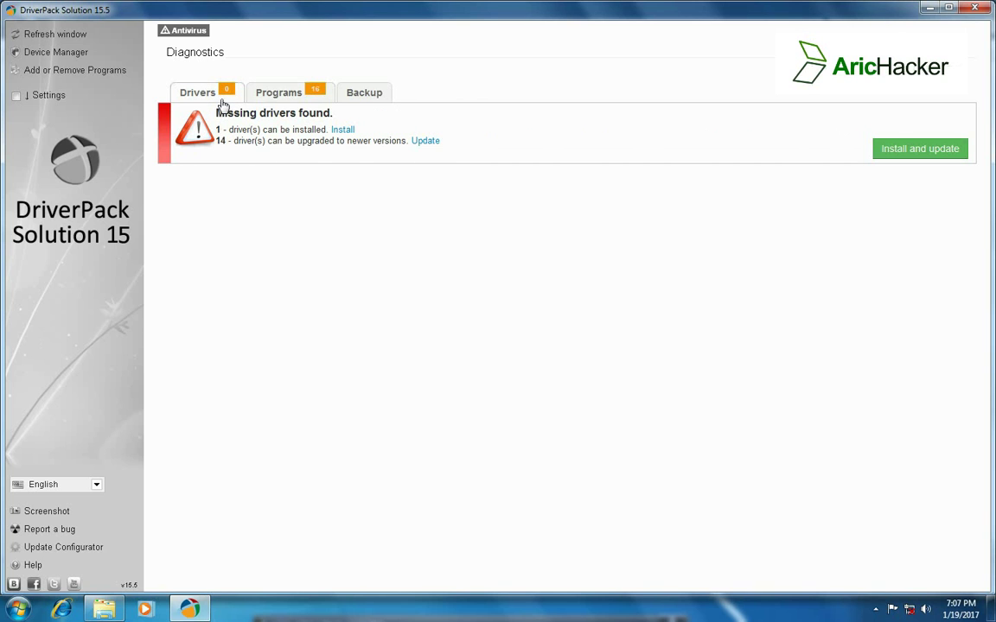
click(279, 101)
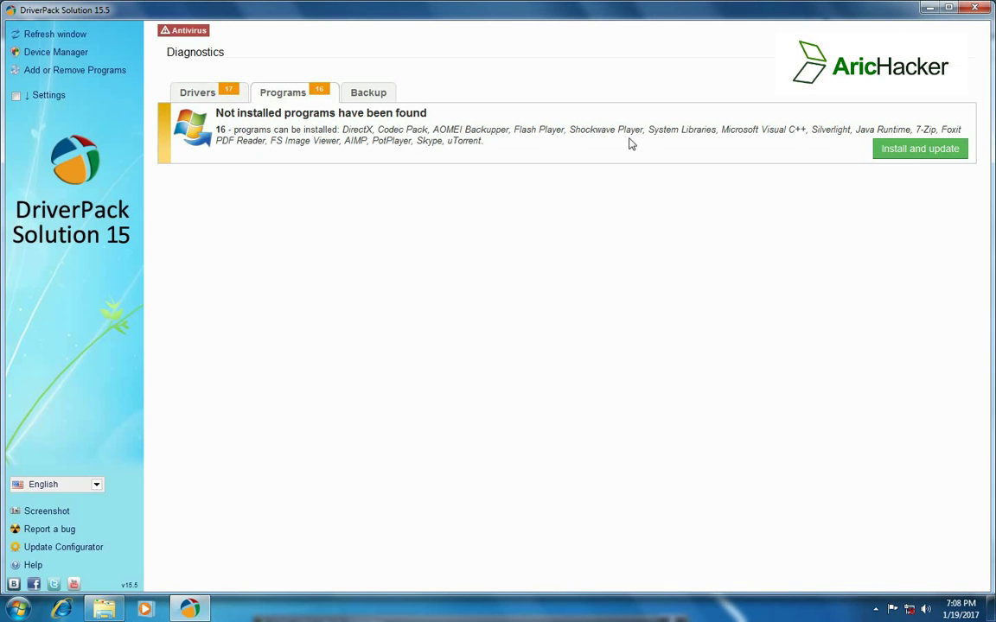
click(897, 160)
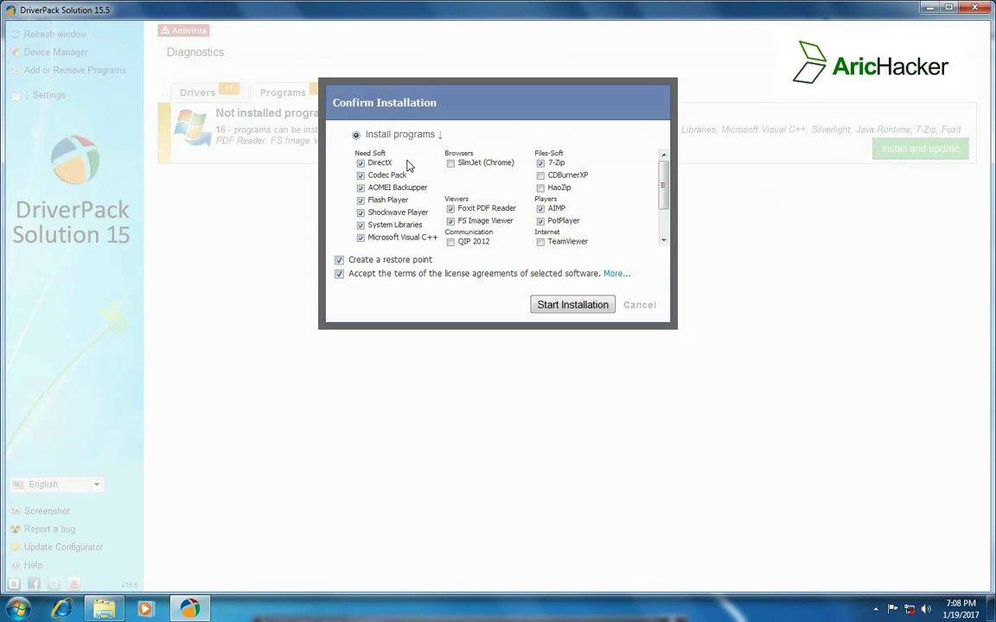
click(356, 138)
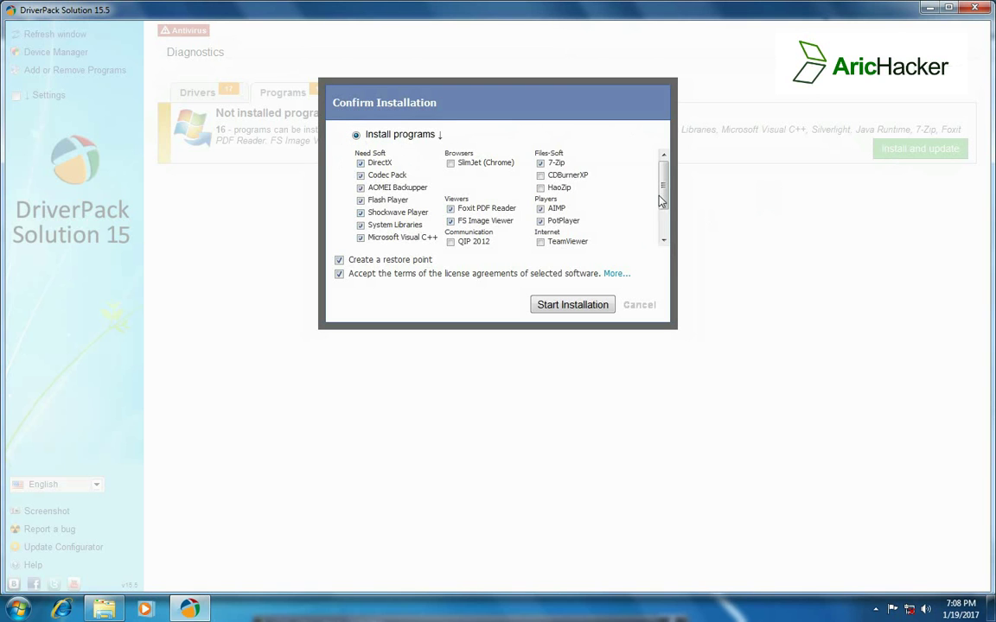
scroll(659, 201, down, 2)
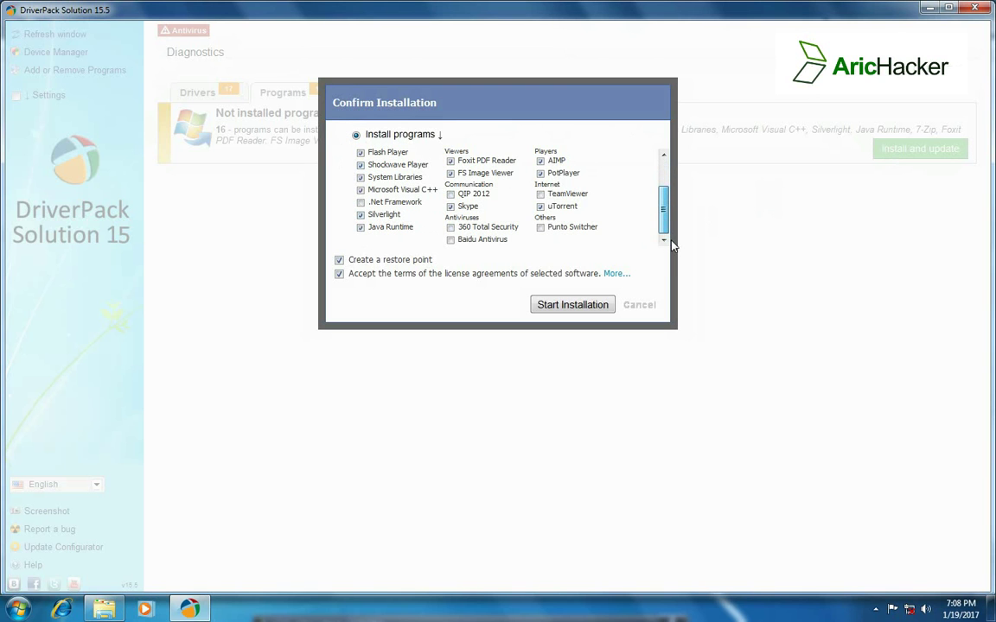
scroll(672, 246, up, 3)
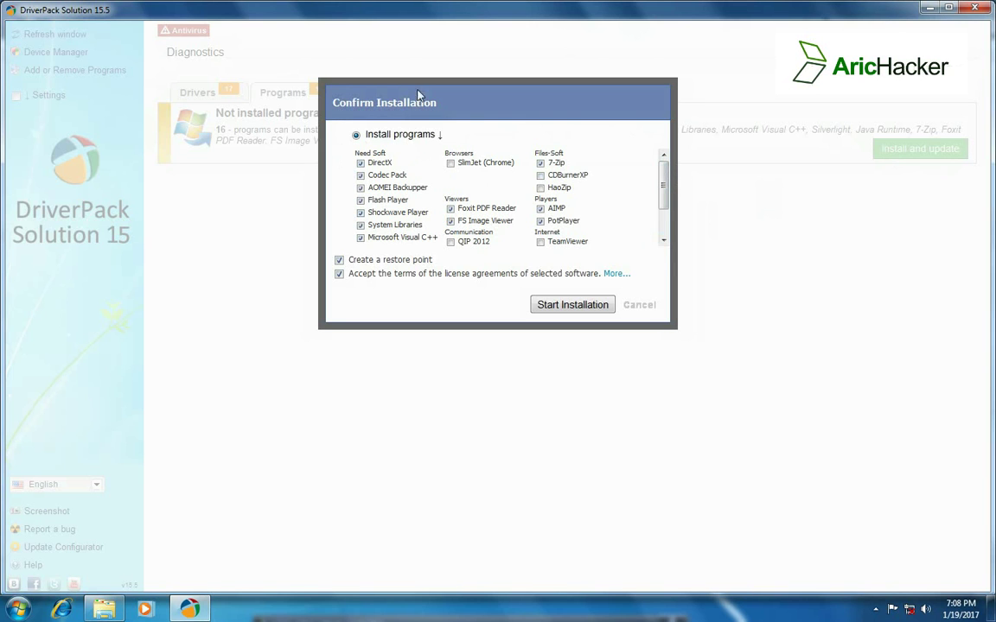
click(628, 309)
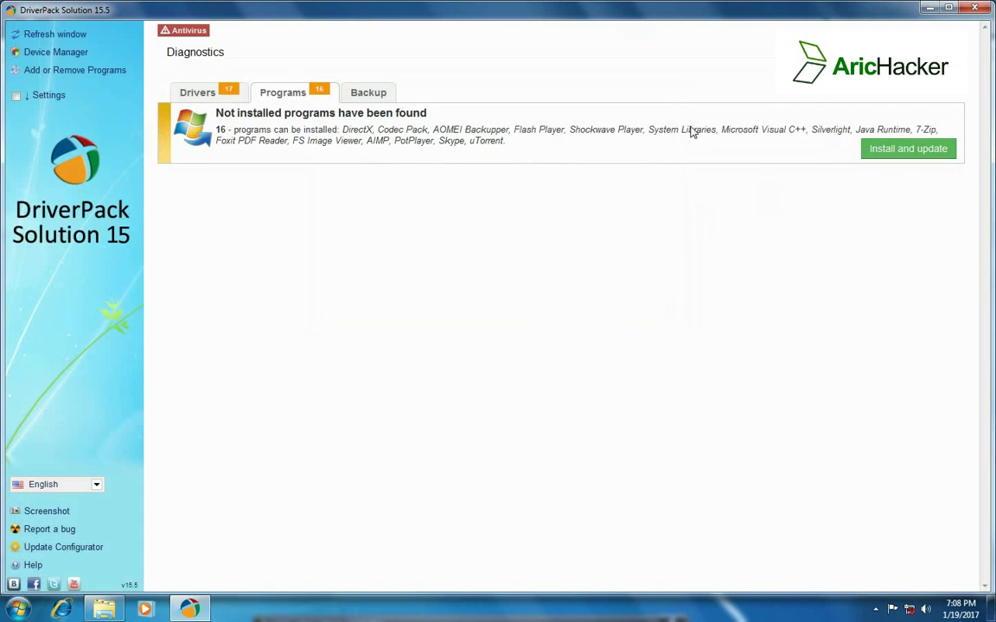
Step: Open the install and update confirmation for the missing drivers and choose to install drivers only
click(213, 93)
click(913, 158)
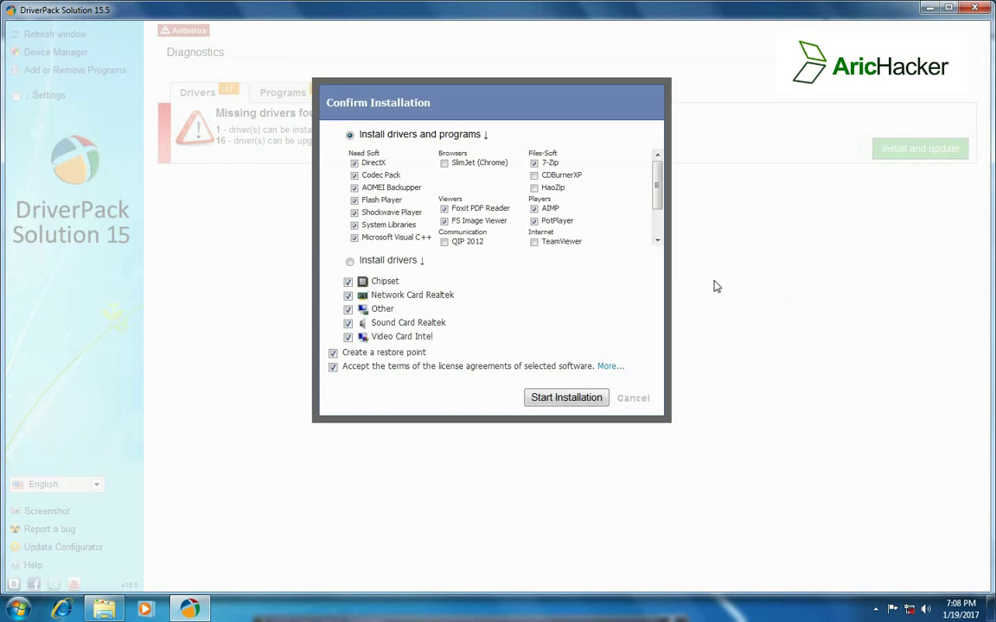
click(350, 137)
click(349, 262)
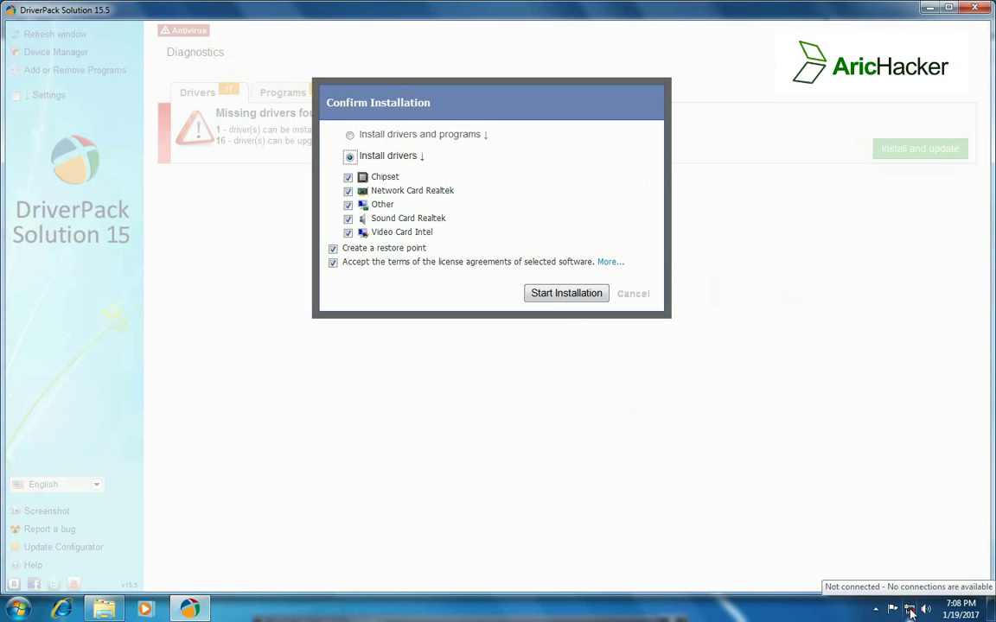
Step: Check Device Manager in Computer Management for devices lacking a driver and minimize the window
click(19, 610)
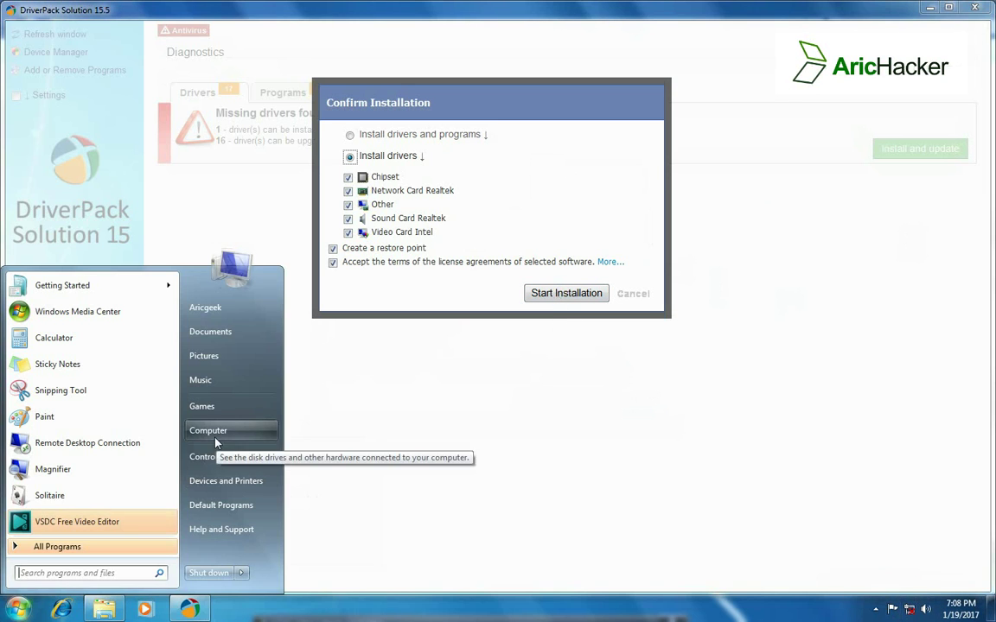
right_click(238, 432)
click(243, 467)
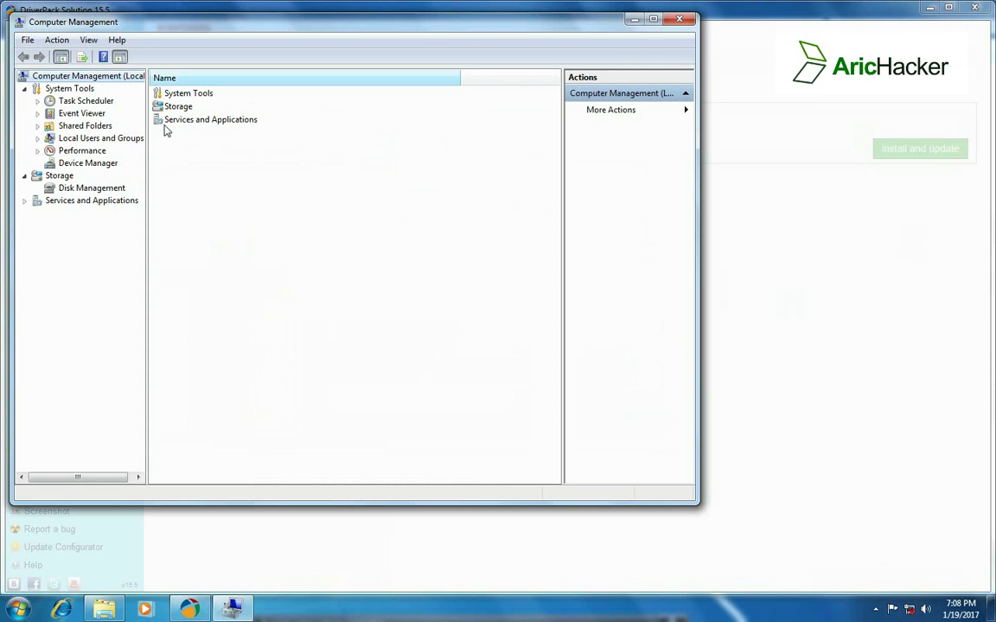
click(98, 164)
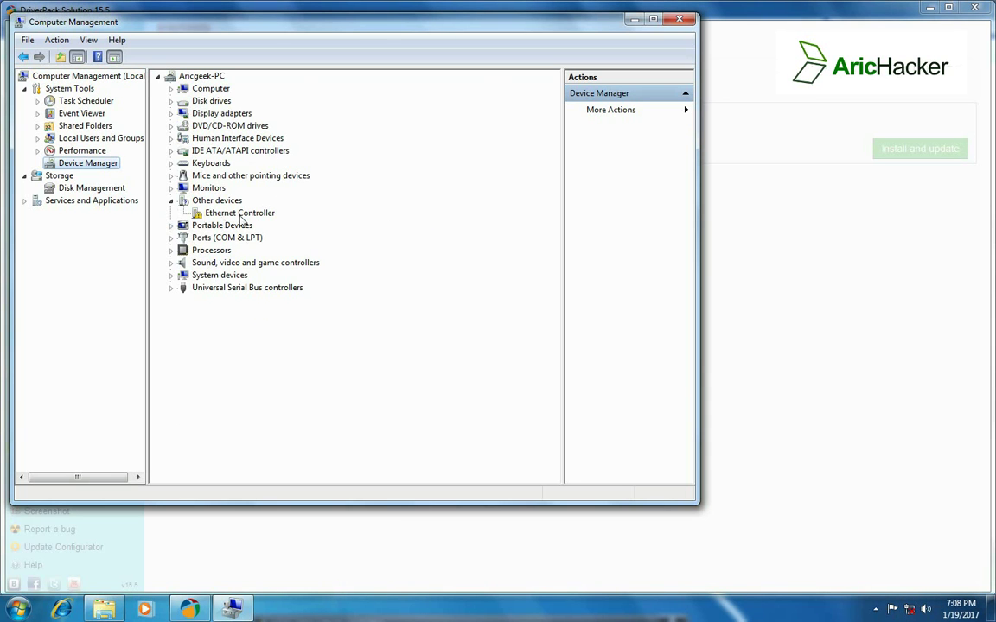
click(633, 18)
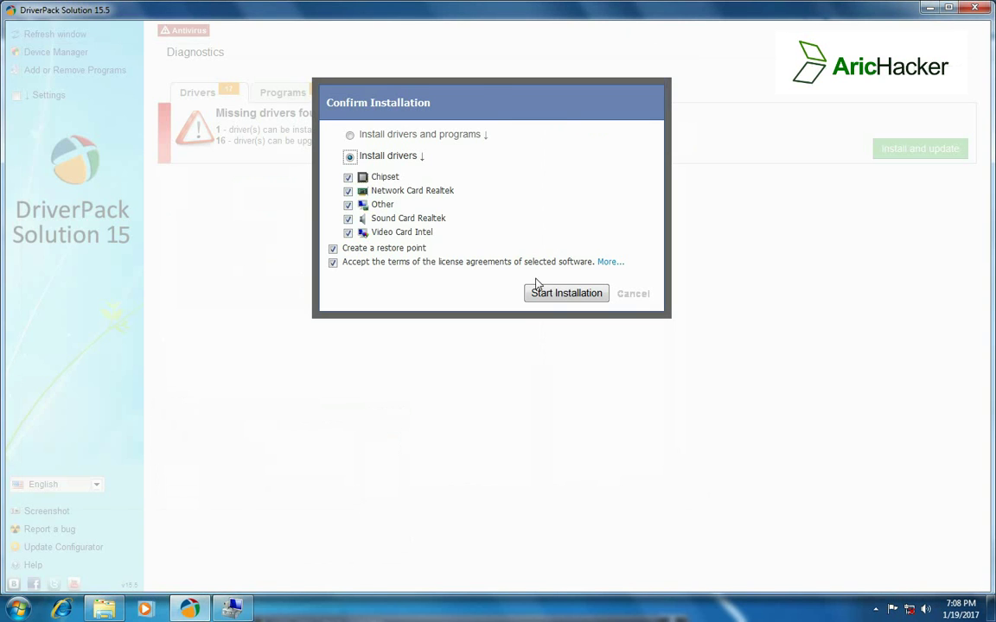
Step: Start the driver installation and place the Computer Management window beside the installation progress
click(601, 290)
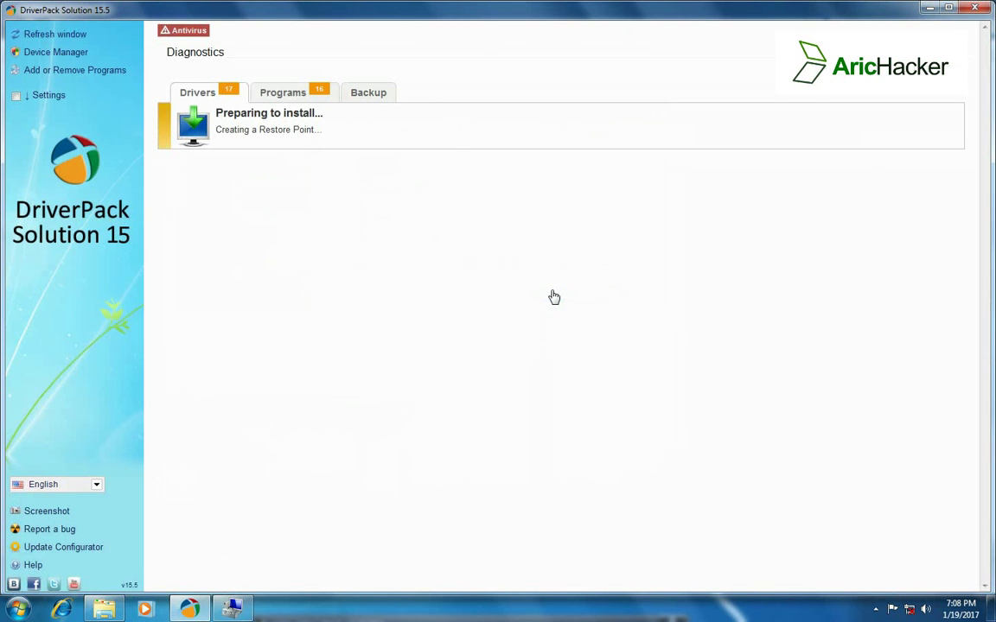
click(232, 608)
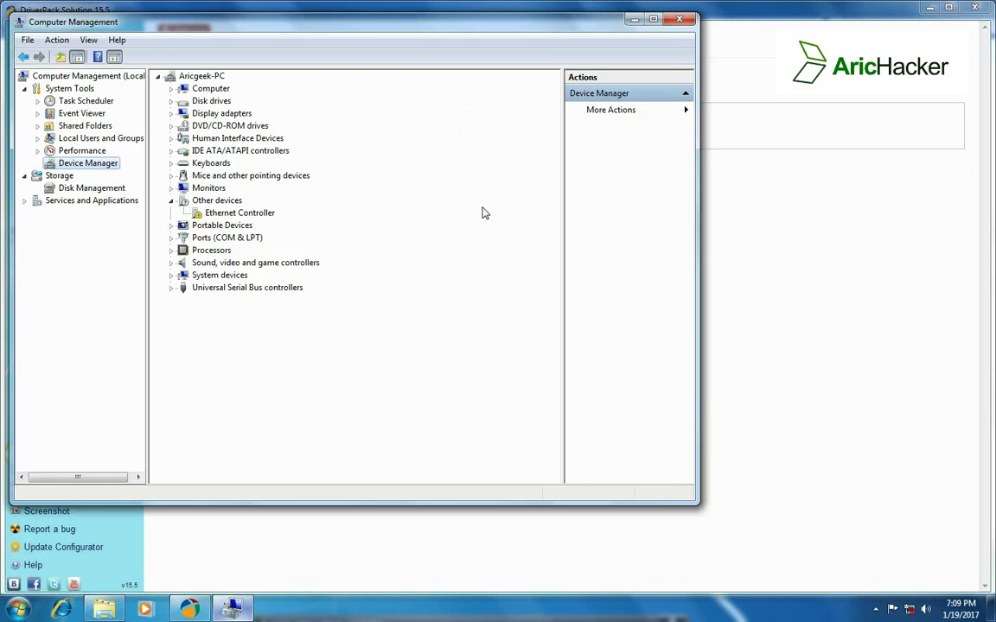
drag(6, 23, 253, 24)
drag(443, 26, 732, 57)
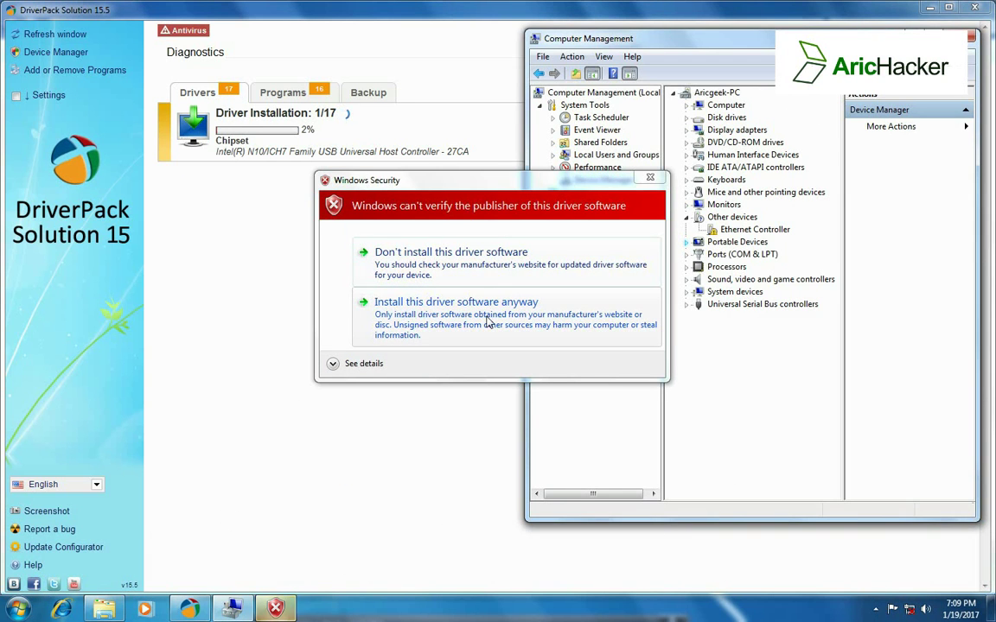
Step: Allow the unverified driver software to install anyway and dismiss the AutoPlay and Set Network Location windows
click(513, 302)
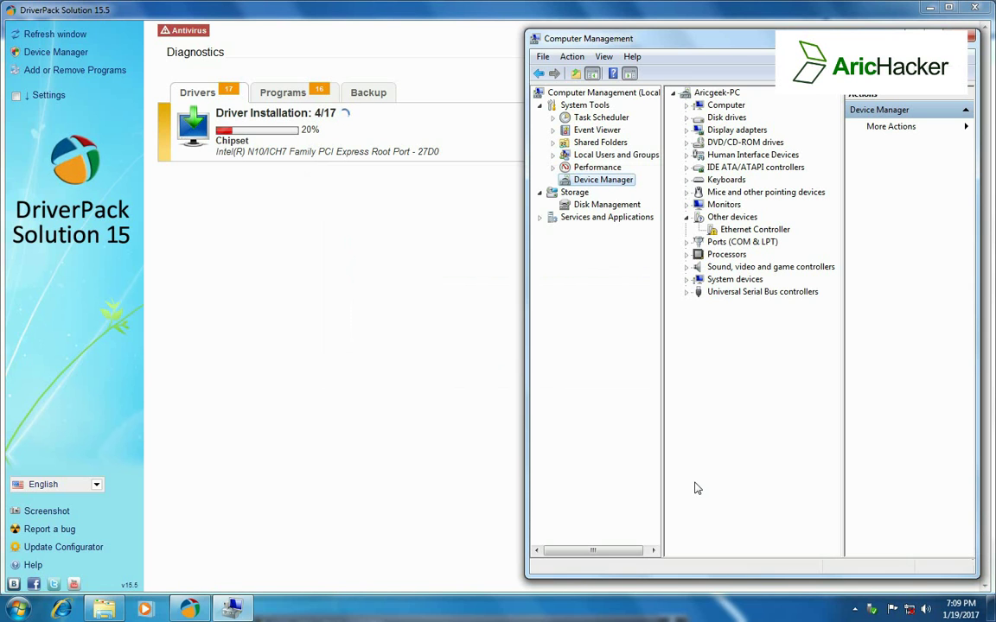
drag(397, 130, 205, 210)
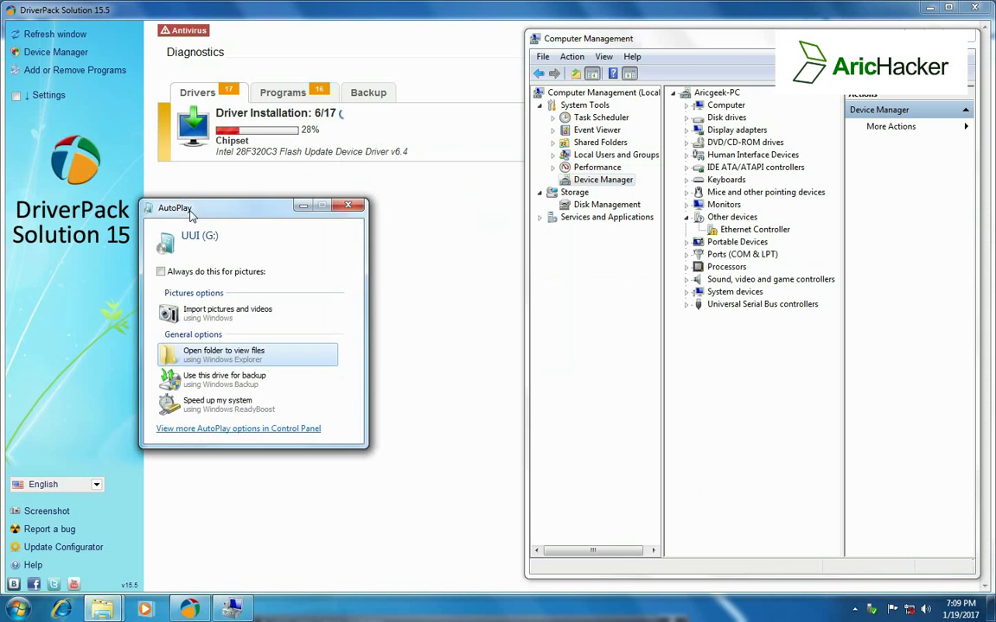
click(347, 191)
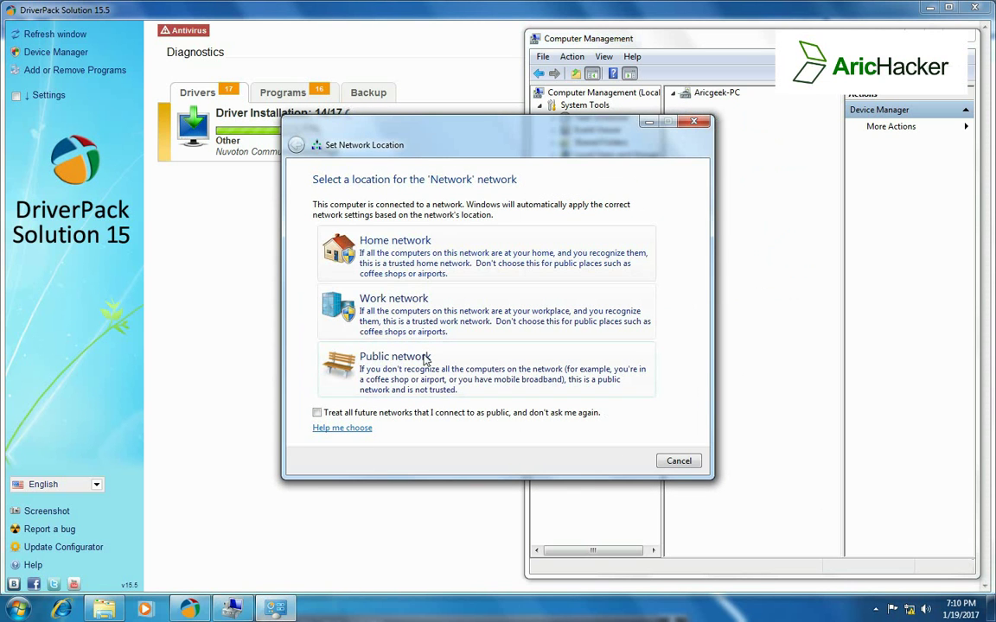
click(678, 461)
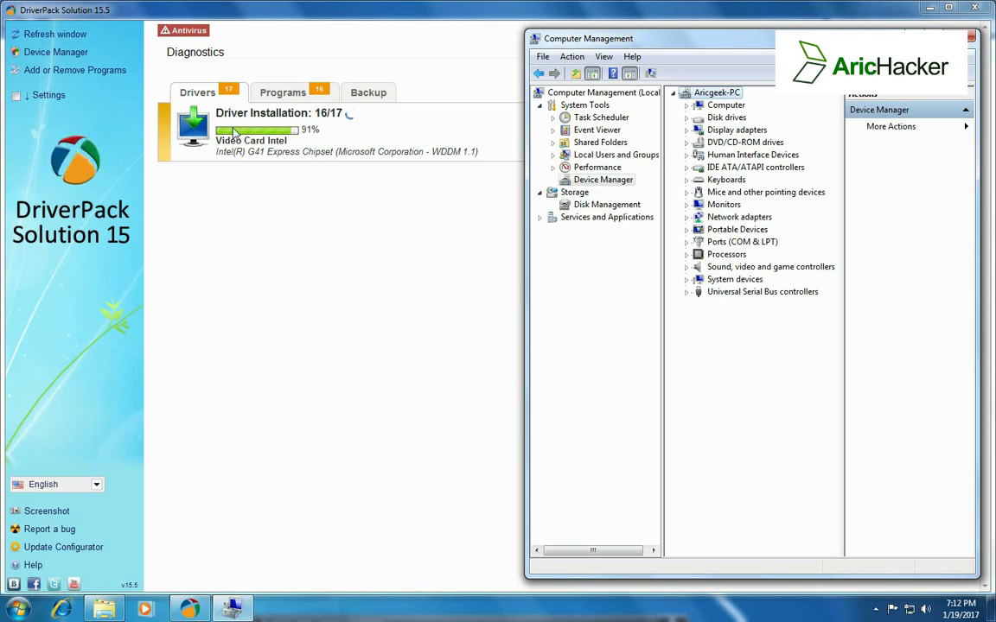
Step: Expand the Device Manager categories from Computer through Mice and other pointing devices to examine their installed devices
double_click(726, 105)
double_click(735, 130)
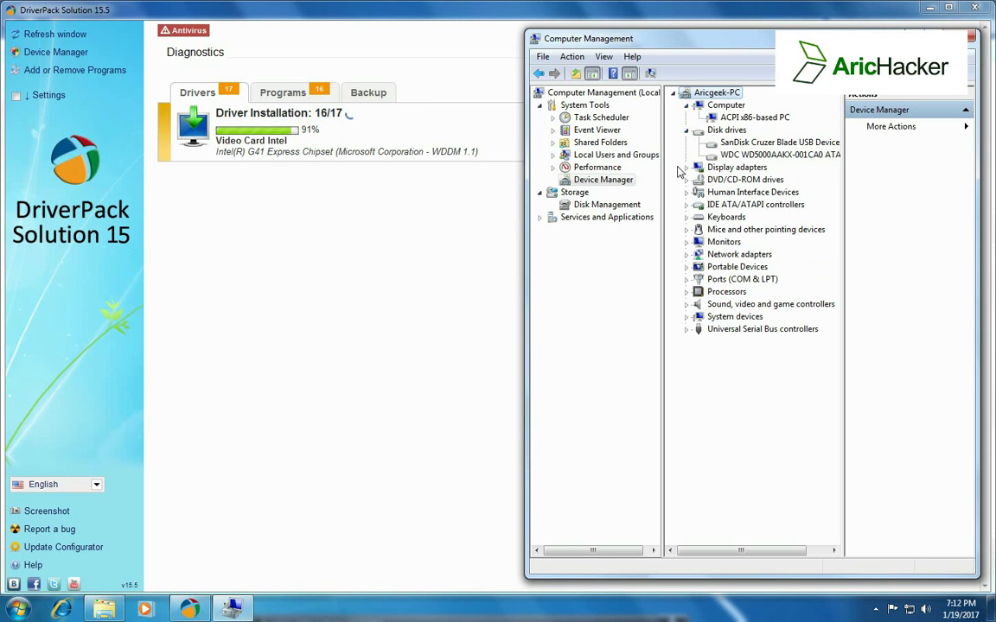
click(686, 168)
double_click(739, 192)
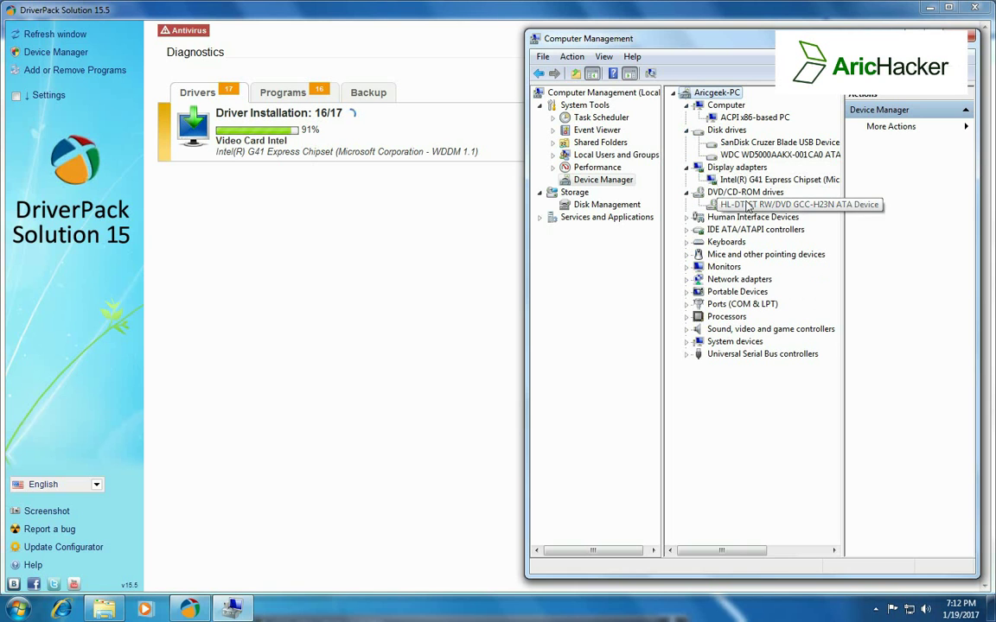
double_click(735, 217)
double_click(726, 242)
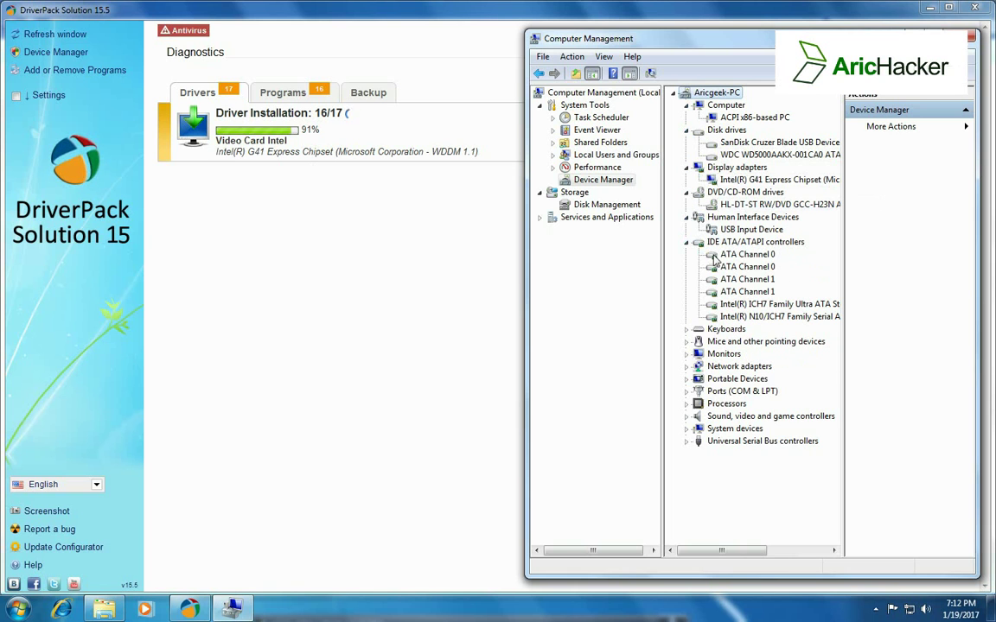
click(686, 329)
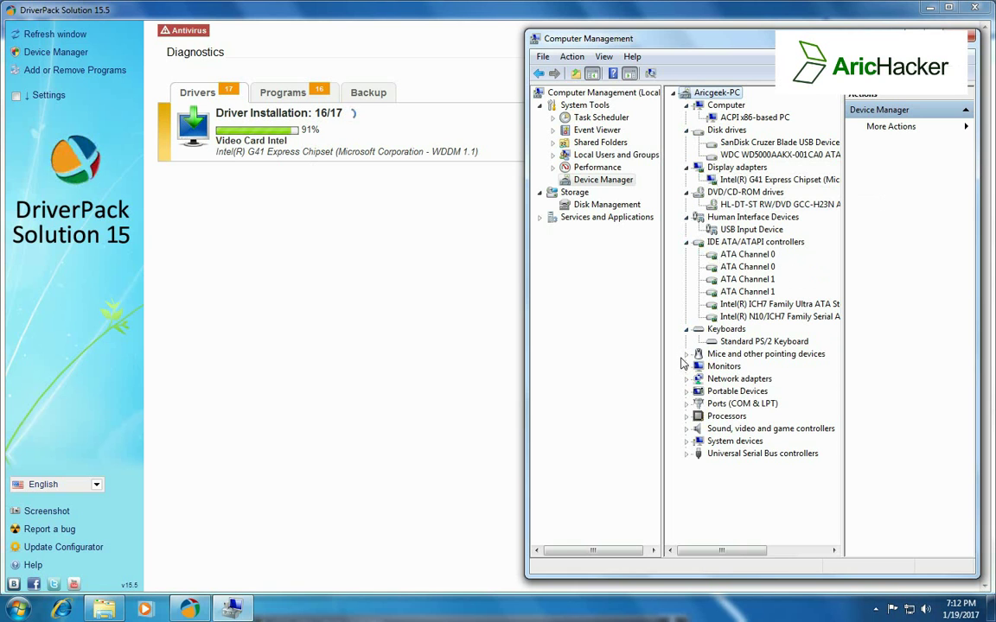
click(686, 355)
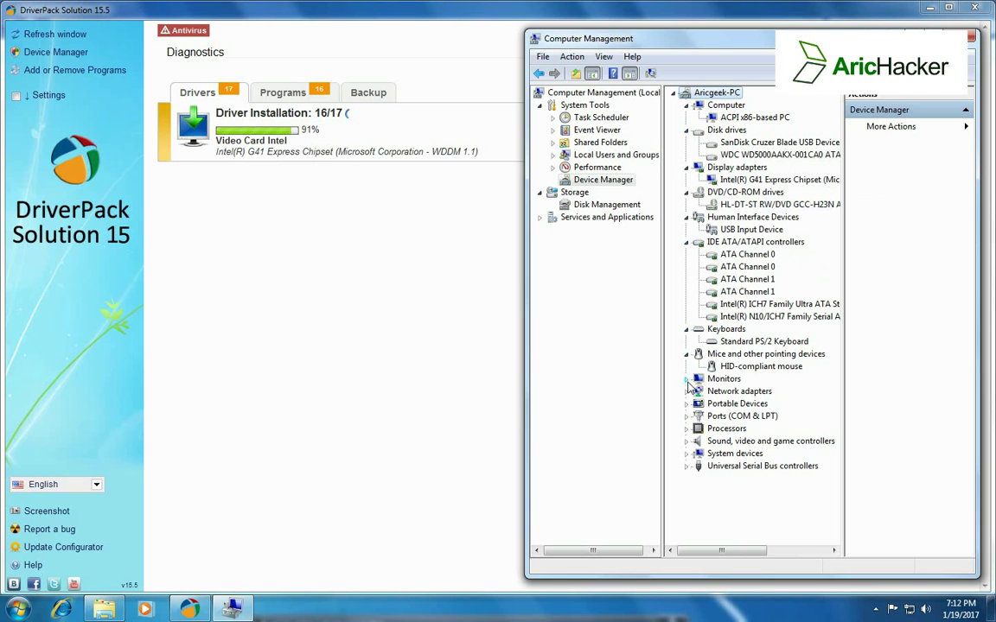